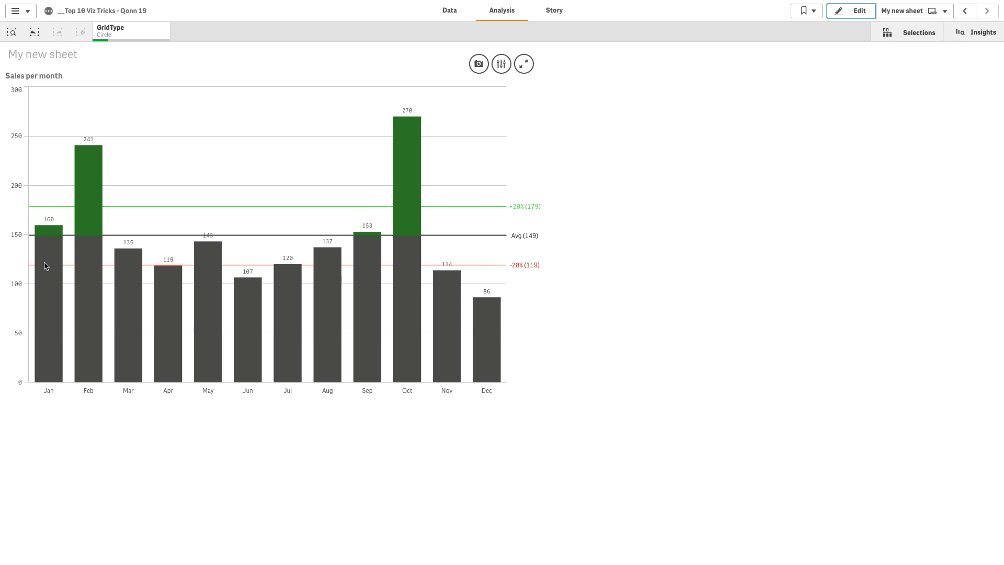
# Check the tooltips on the Jan and Oct bars of the finished Sales per month chart.
pyautogui.moveTo(39, 340)
pyautogui.moveTo(418, 142)
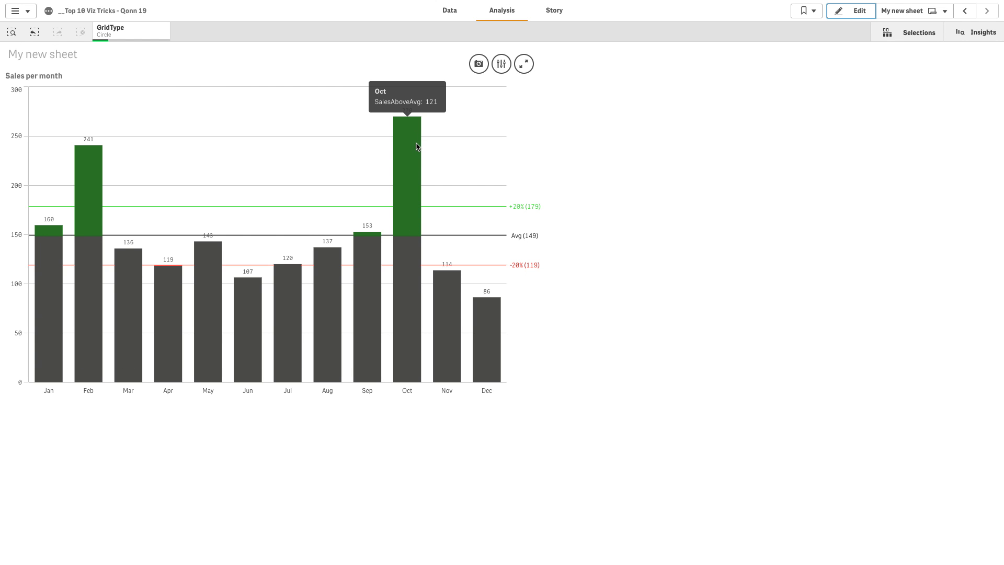
pyautogui.moveTo(417, 282)
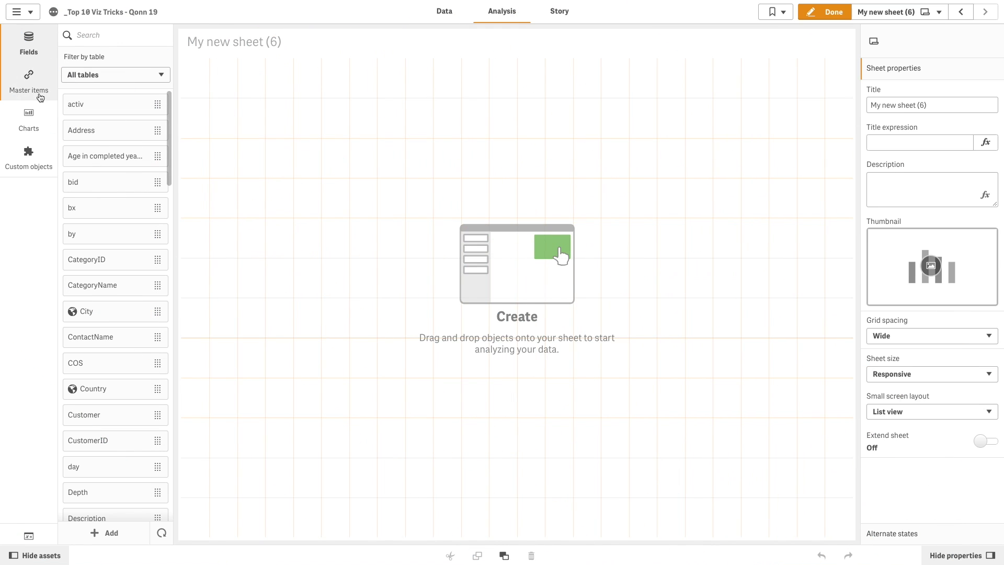
# Start a new master measure and paste in the above-average sales if() expression.
pyautogui.click(39, 94)
pyautogui.click(112, 103)
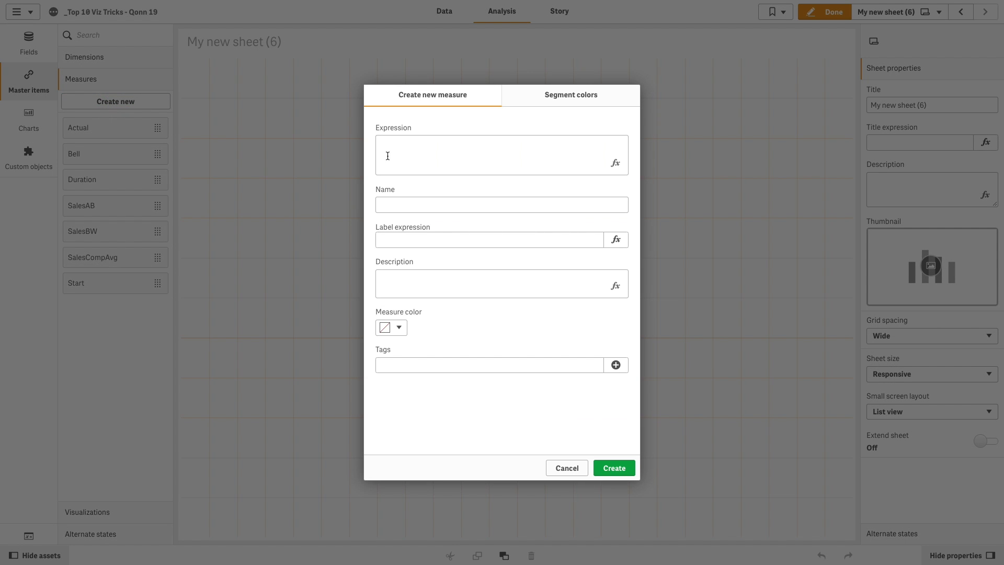
pyautogui.click(387, 156)
pyautogui.hotkey('ctrl', 'v')
pyautogui.click(616, 164)
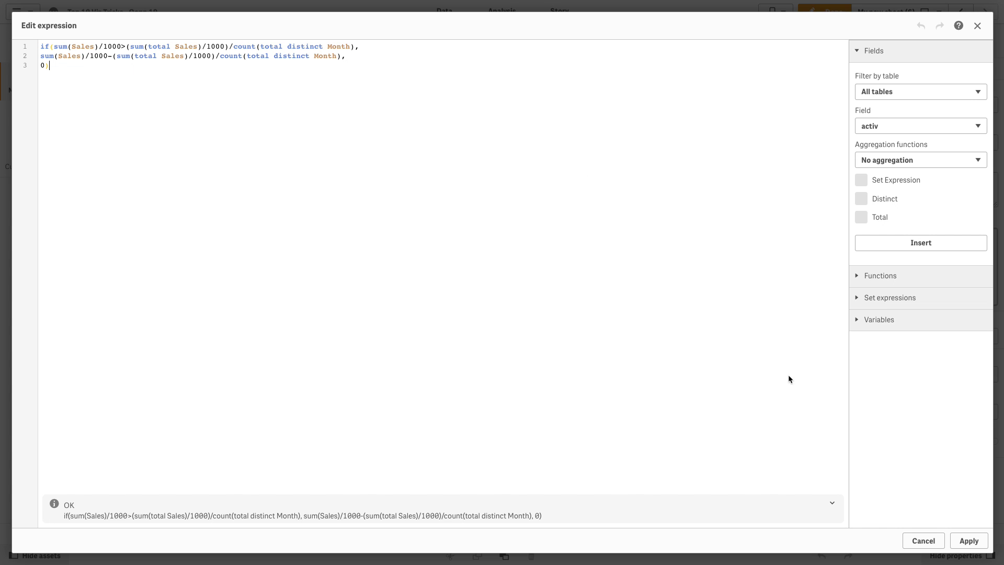
pyautogui.click(968, 540)
# Name the measure 'Sales Above Average', color it dark green, and create it.
pyautogui.click(457, 205)
pyautogui.write('Sales A')
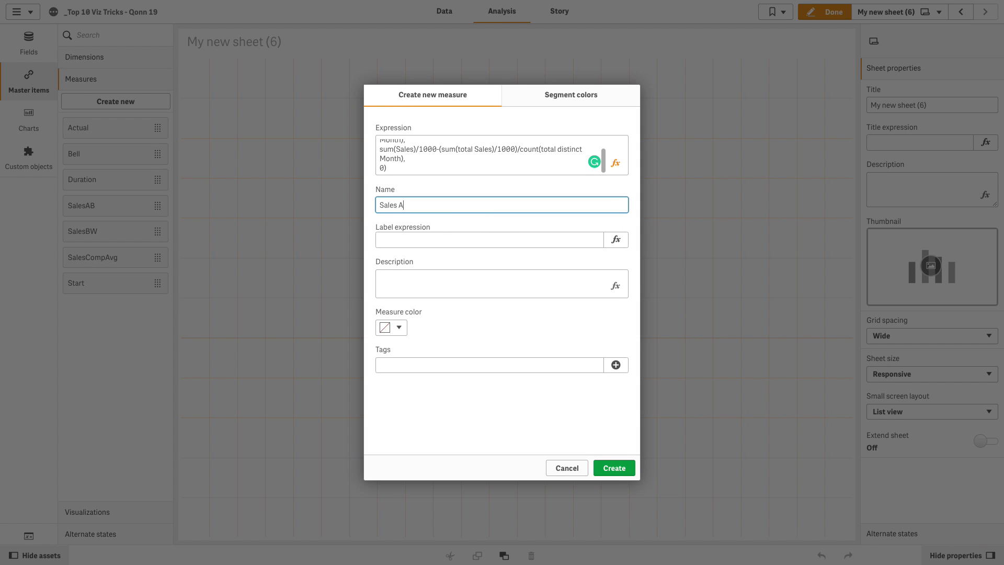
pyautogui.write('bove Average')
pyautogui.press('Tab')
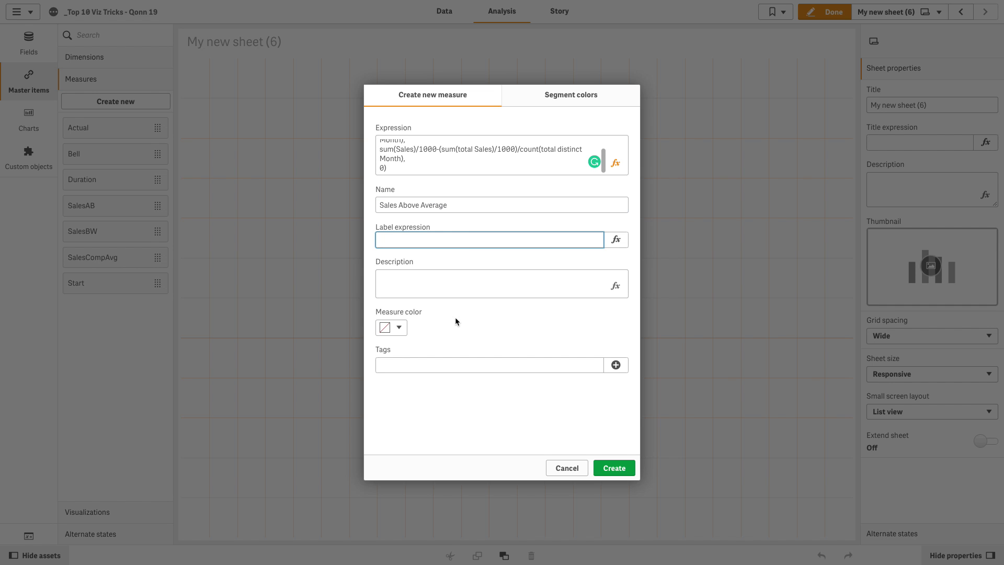
pyautogui.click(398, 327)
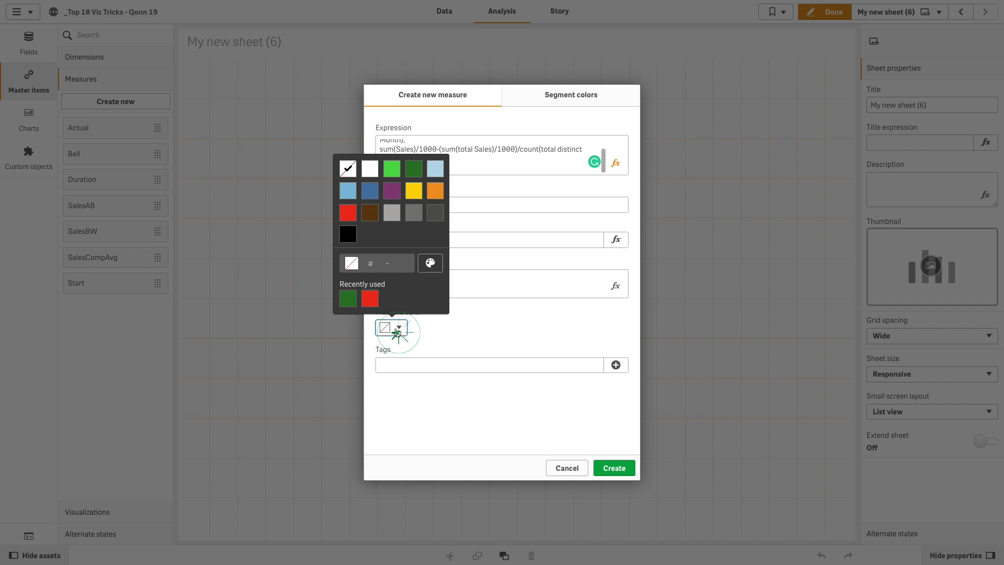
pyautogui.click(414, 168)
pyautogui.click(428, 334)
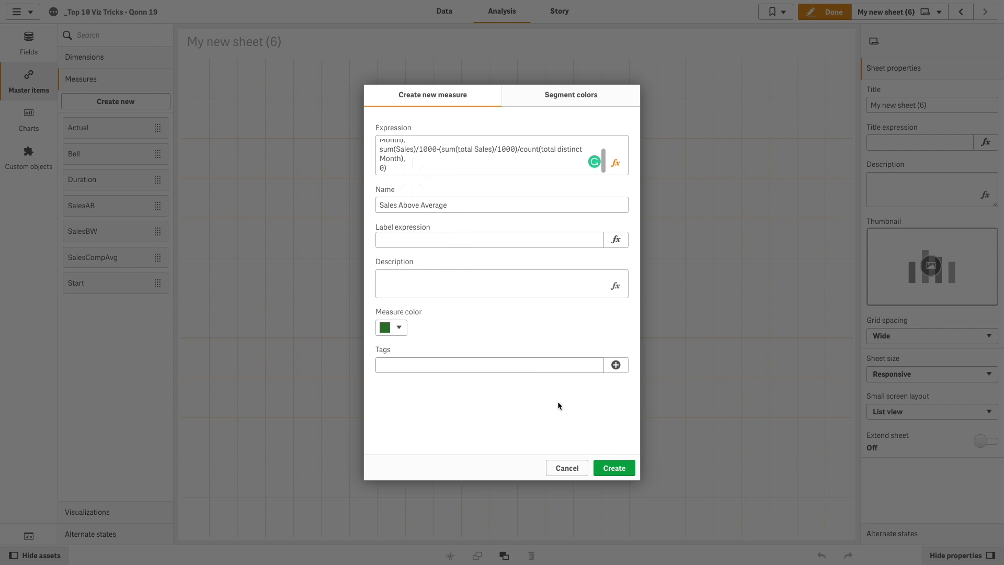
pyautogui.click(615, 469)
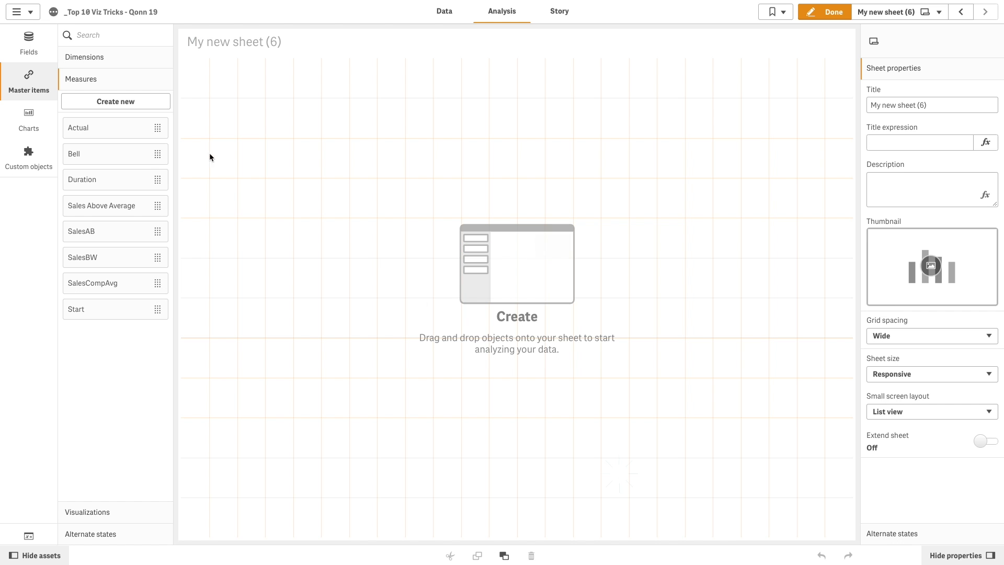
# Start another master measure and paste in the capped below-average sales expression.
pyautogui.click(130, 104)
pyautogui.click(433, 143)
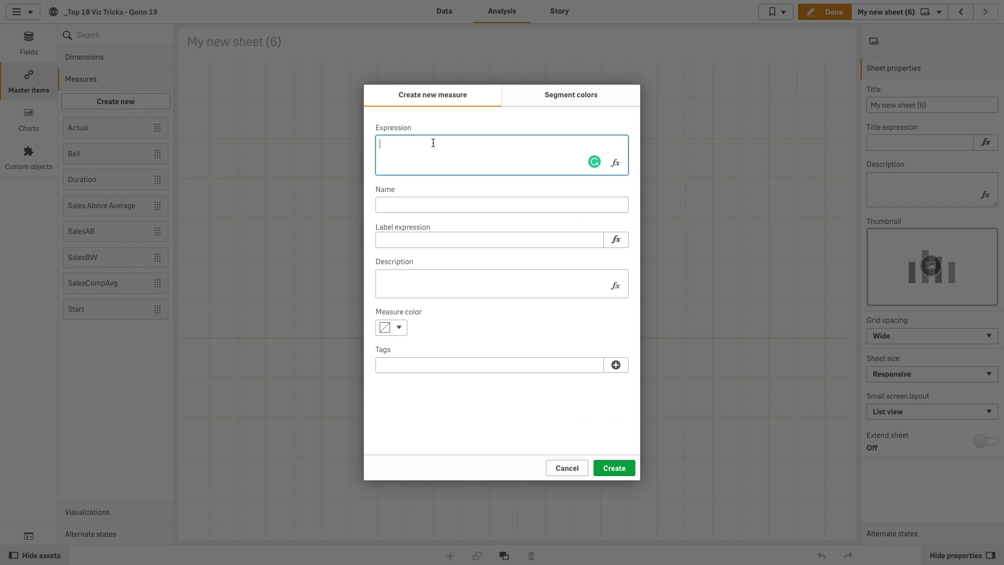
pyautogui.click(616, 162)
pyautogui.write('if(sum(Sales)/1000>(sum(total Sales)/1000)/count(total distinct Month), (sum(total Sales)/1000)/count(total distinct Month), sum(Sales/1000))')
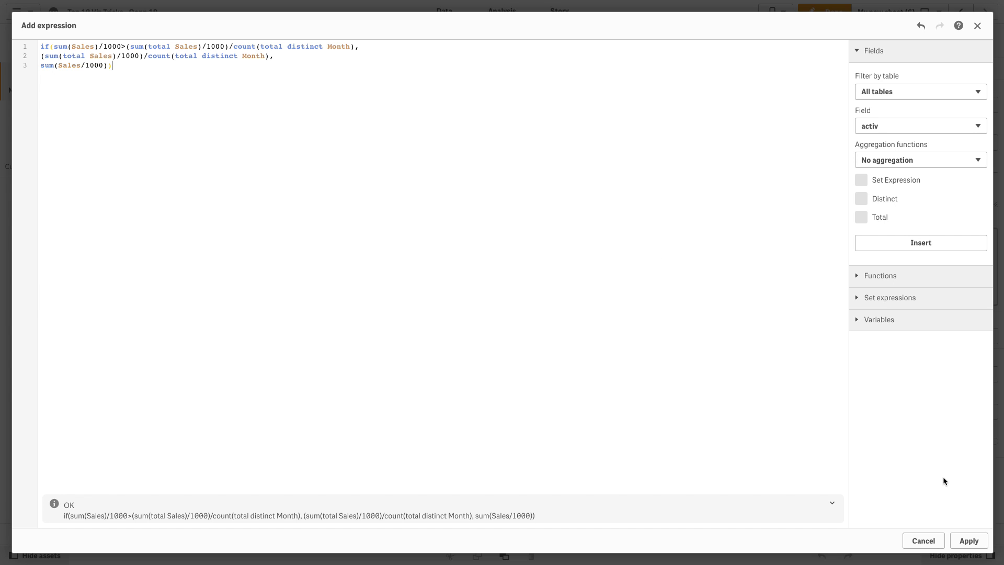
pyautogui.click(968, 540)
# Name the measure 'Sales Below Average', color it dark grey #545352, and create it.
pyautogui.click(493, 209)
pyautogui.write('Sales Below Average')
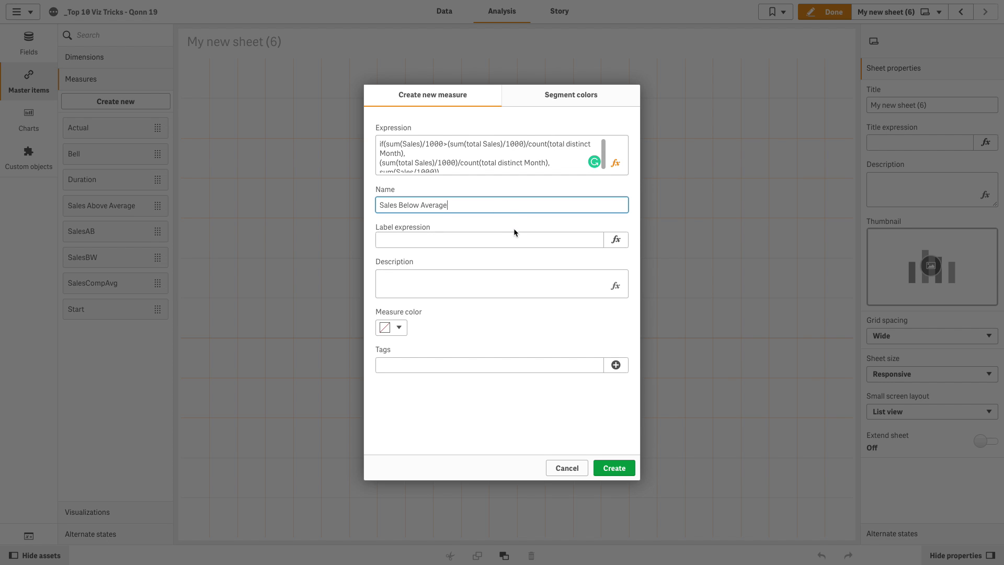
pyautogui.click(400, 328)
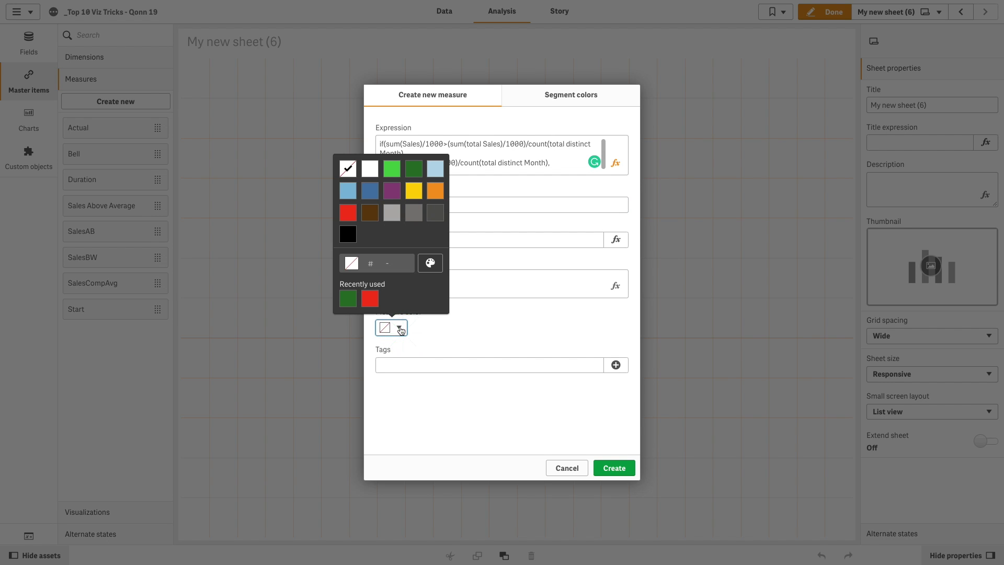
pyautogui.click(432, 220)
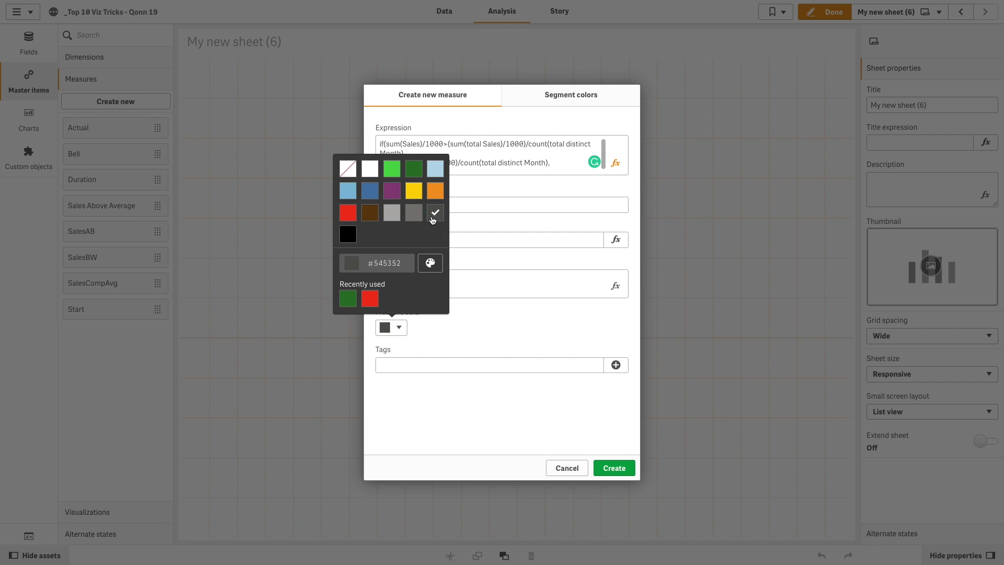
pyautogui.click(612, 468)
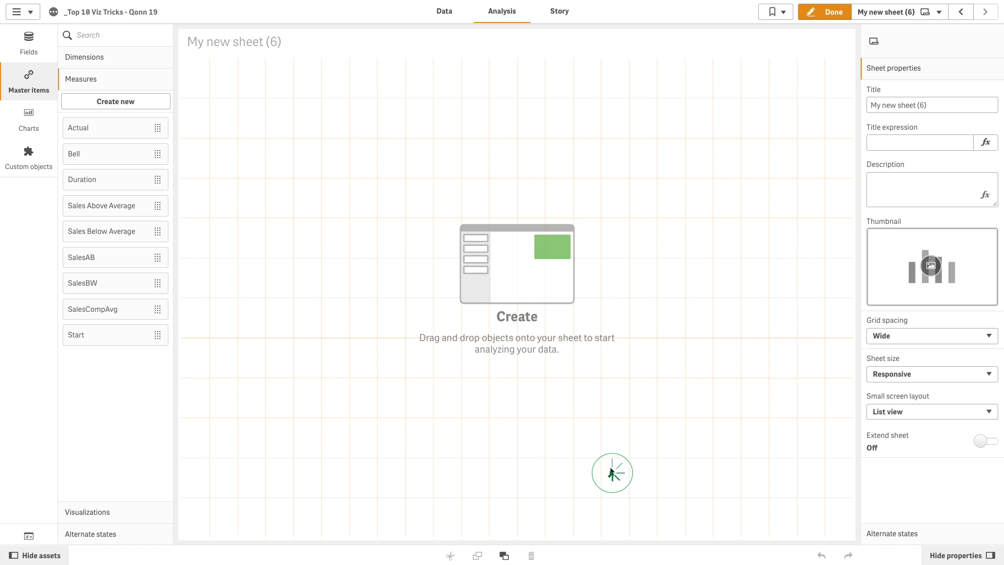
pyautogui.click(29, 120)
# Place a bar chart with dimension Month and measures Sales Below Average and Sales Above Average.
pyautogui.moveTo(94, 64); pyautogui.dragTo(268, 126)
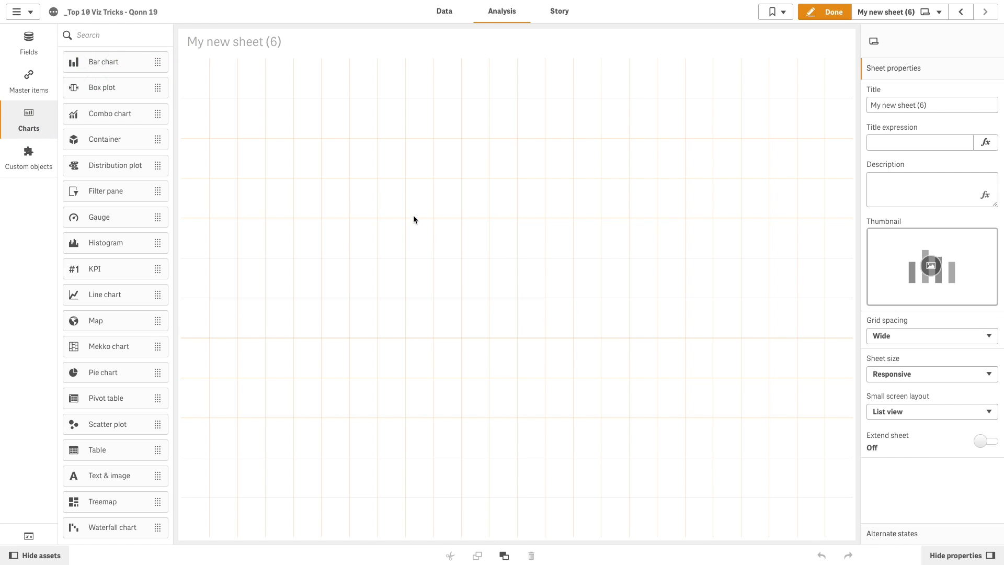
pyautogui.click(376, 184)
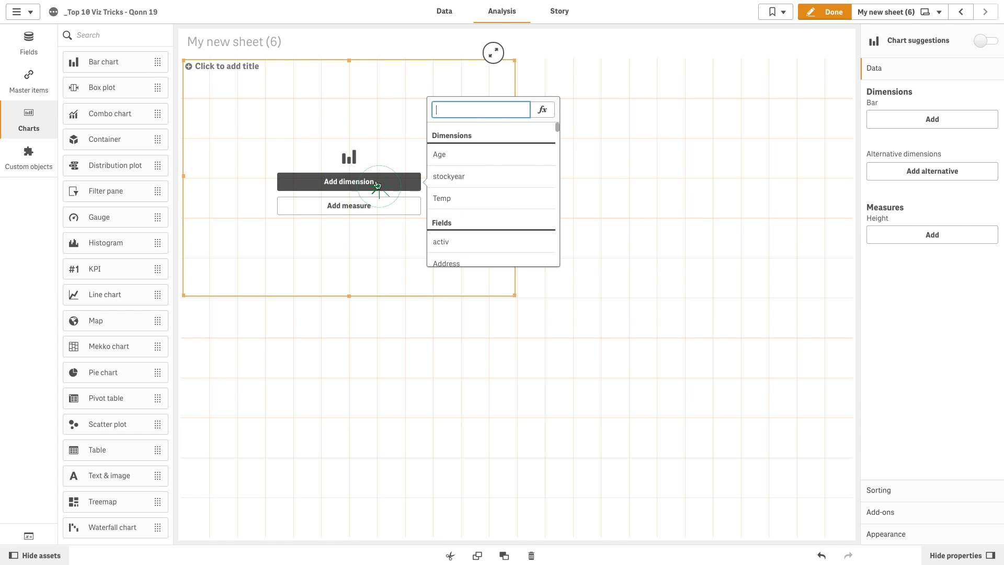
pyautogui.write('MOnth')
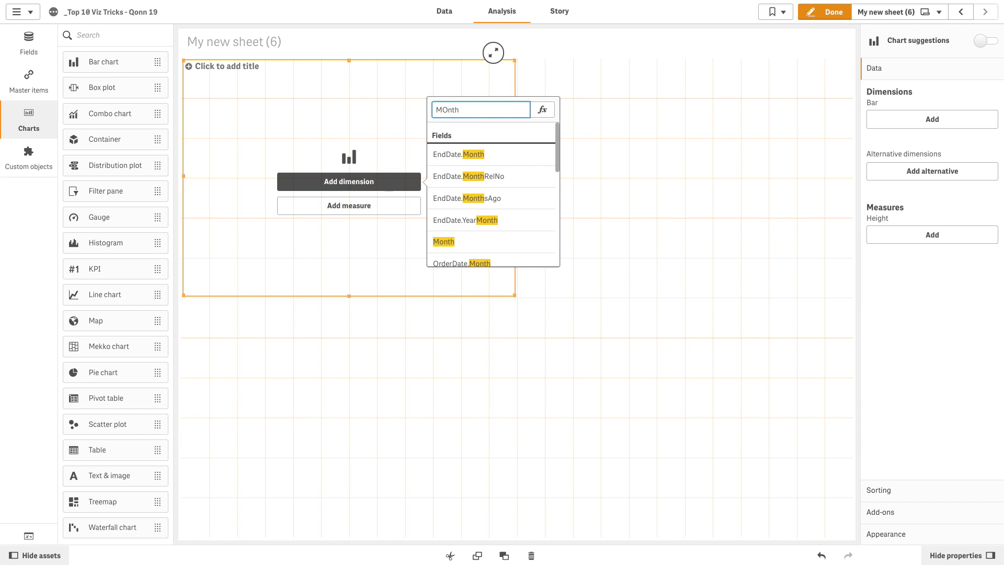
pyautogui.click(453, 241)
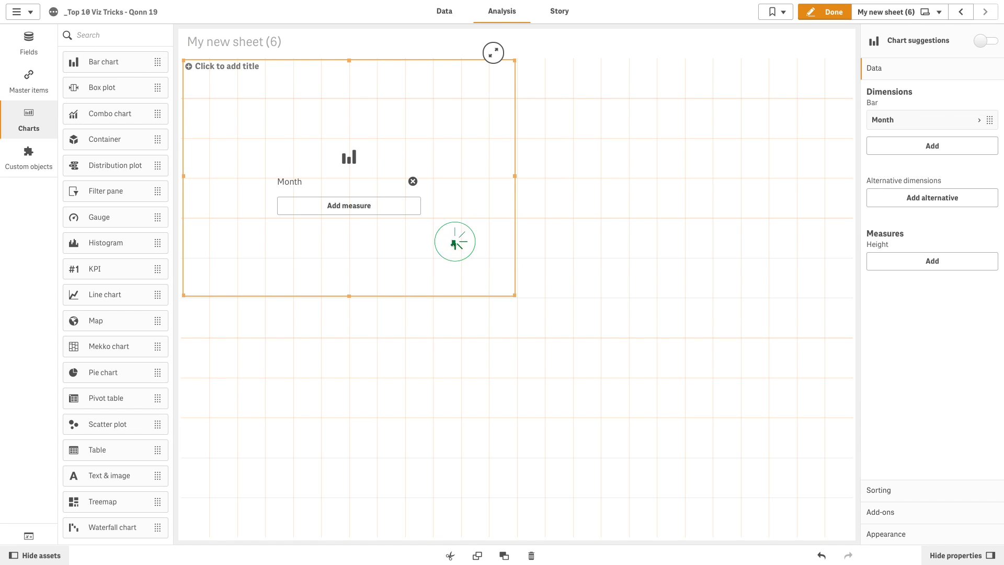
pyautogui.click(376, 211)
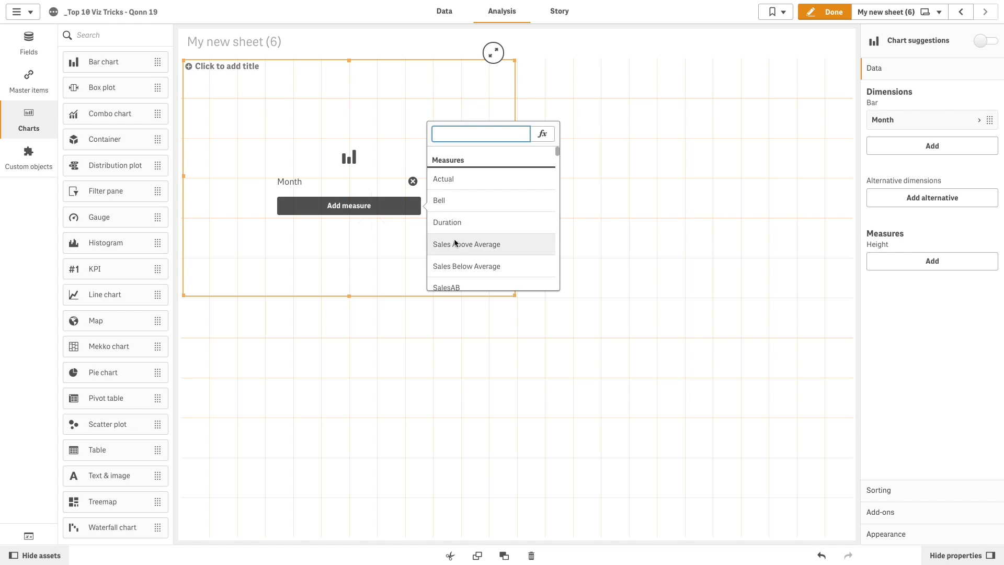
pyautogui.click(458, 266)
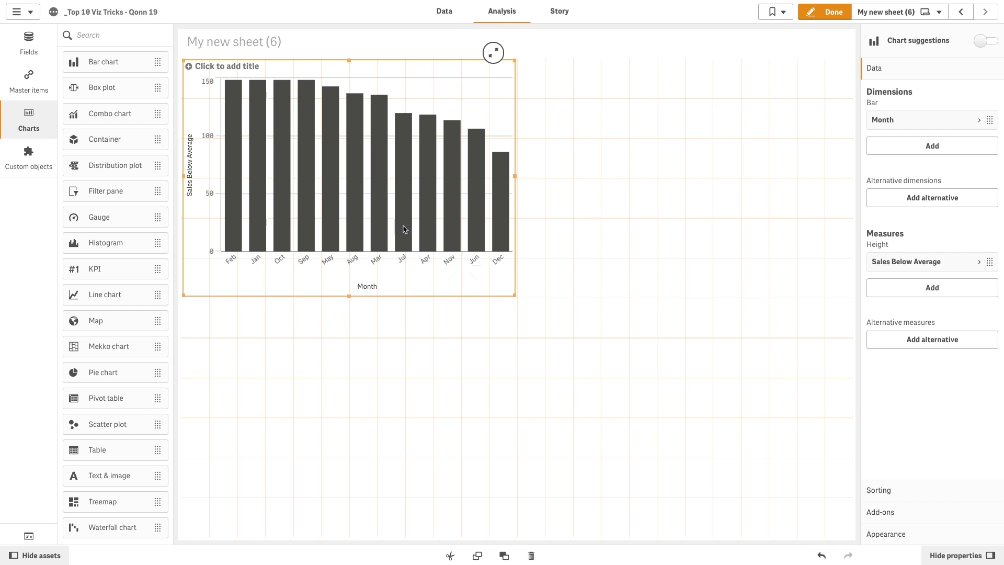
pyautogui.click(890, 291)
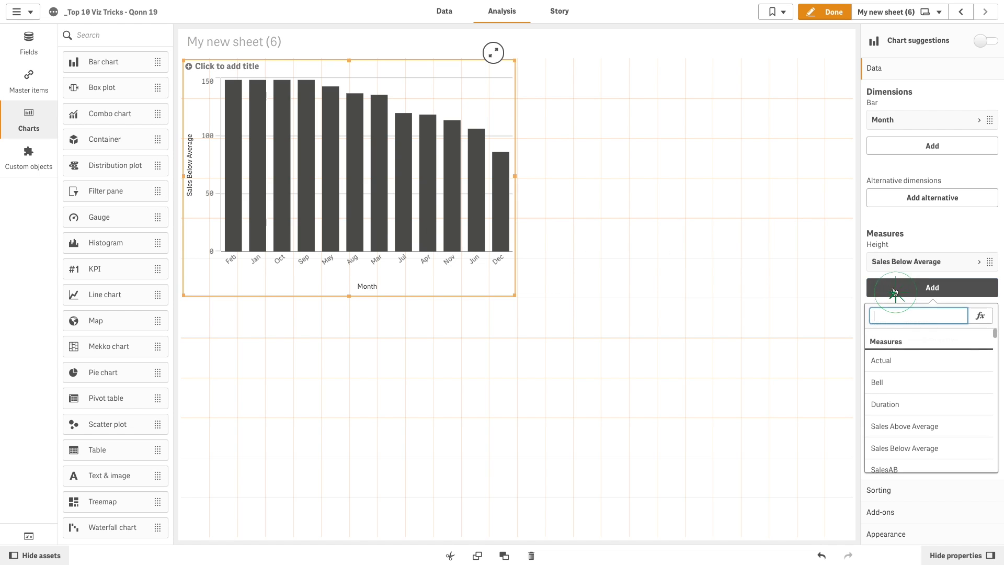
pyautogui.click(905, 435)
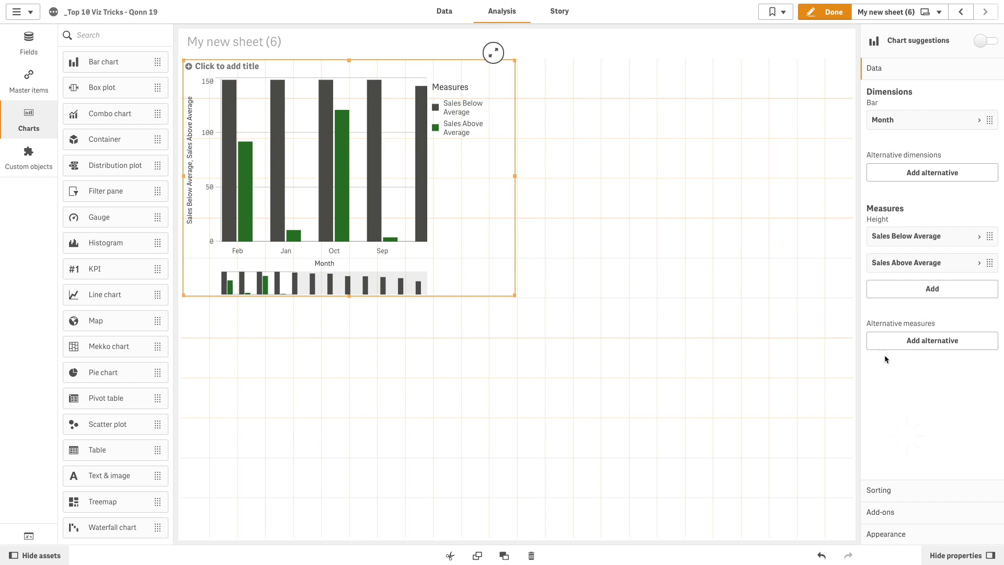
# Change the bar chart presentation from Grouped to Stacked.
pyautogui.click(898, 535)
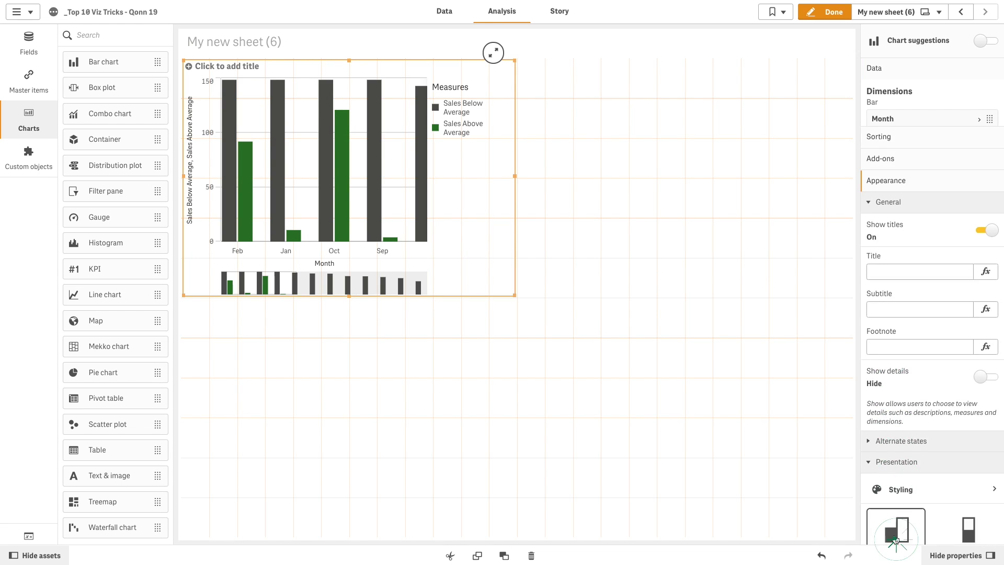
pyautogui.click(965, 493)
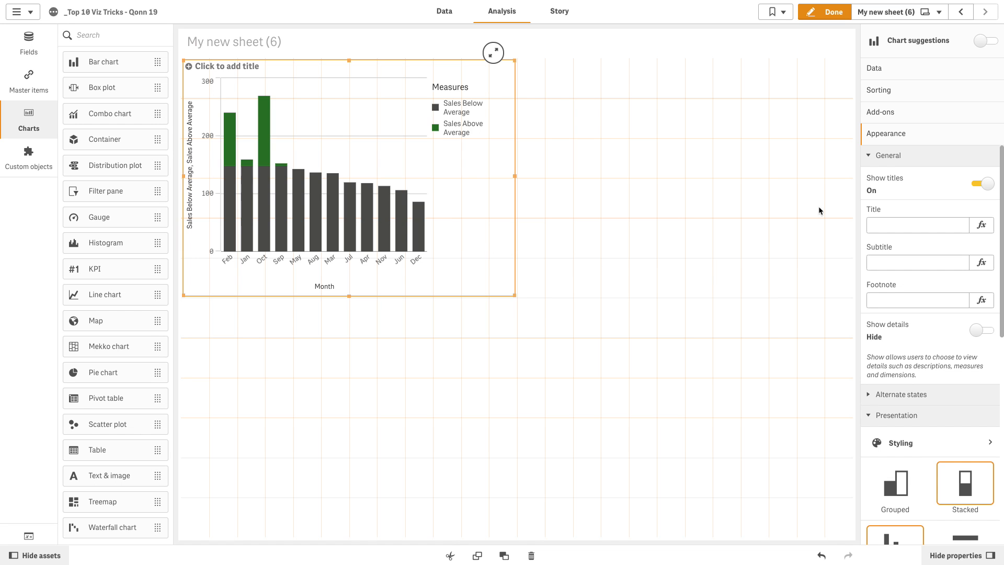
pyautogui.click(868, 163)
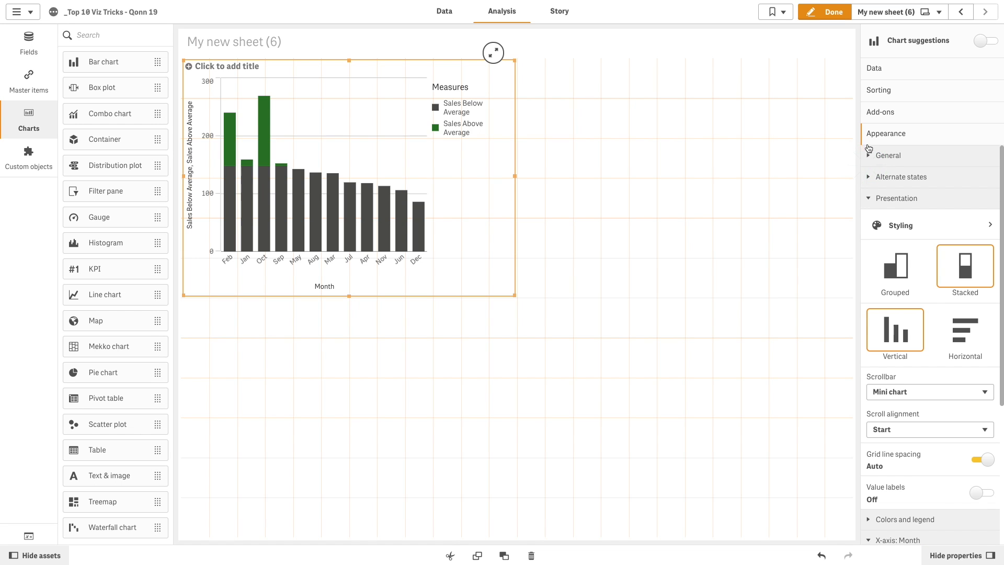
# Add an AVG reference line using =(sum(Sales)/1000)/count(distinct Month).
pyautogui.click(888, 116)
pyautogui.click(929, 185)
pyautogui.write('AVG')
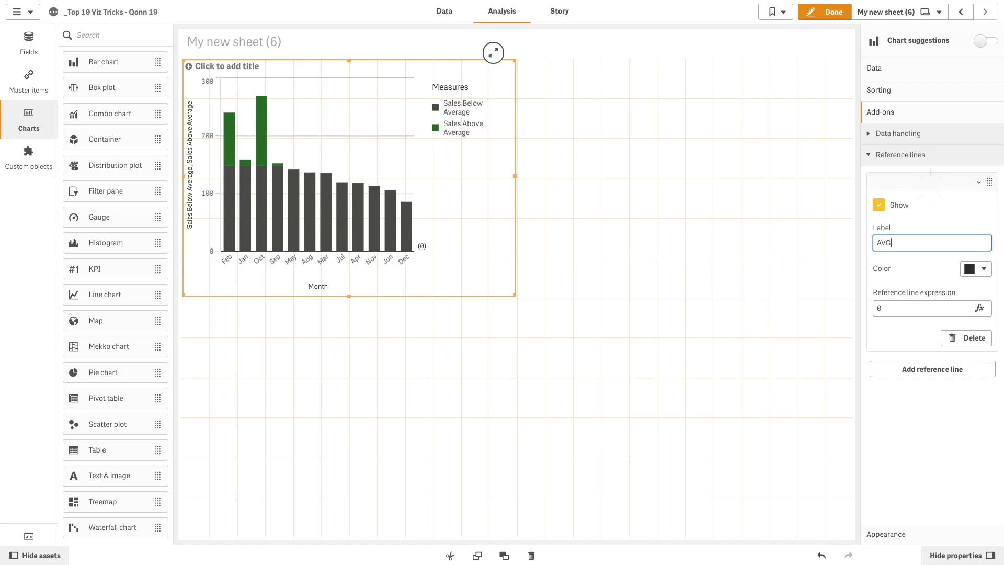
pyautogui.click(977, 308)
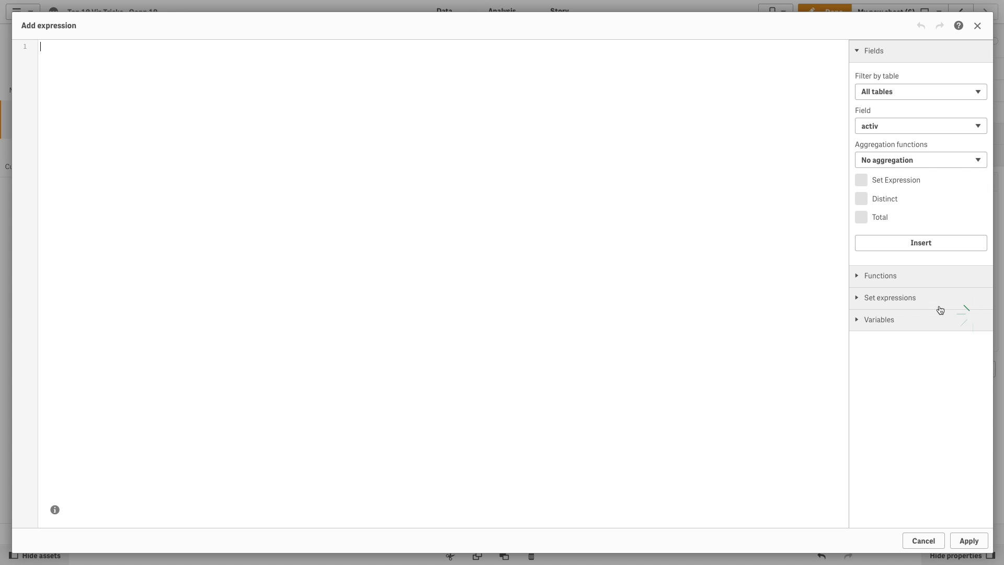
pyautogui.write('=(sum(Sales)/1000)/count(distinct Month)')
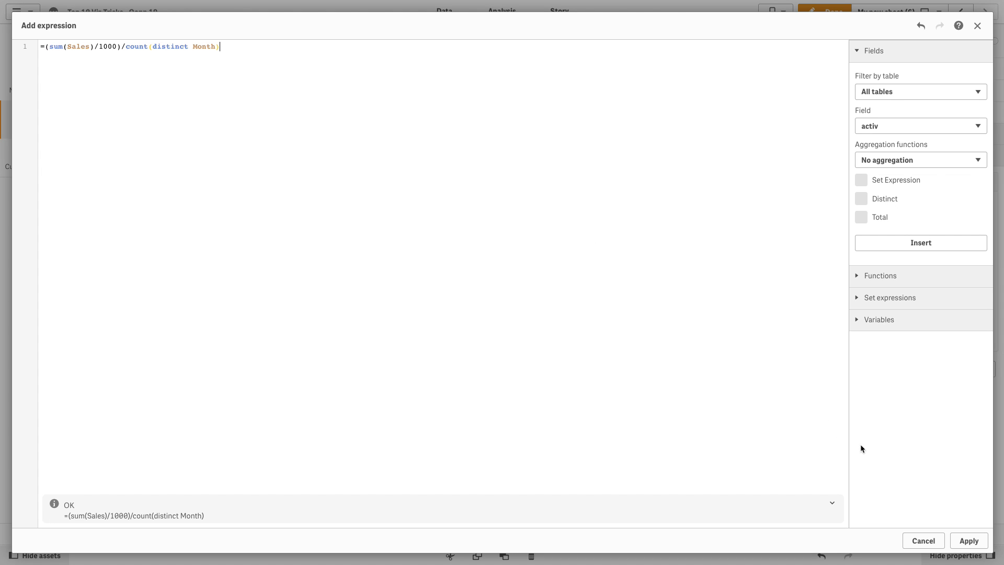
pyautogui.click(967, 541)
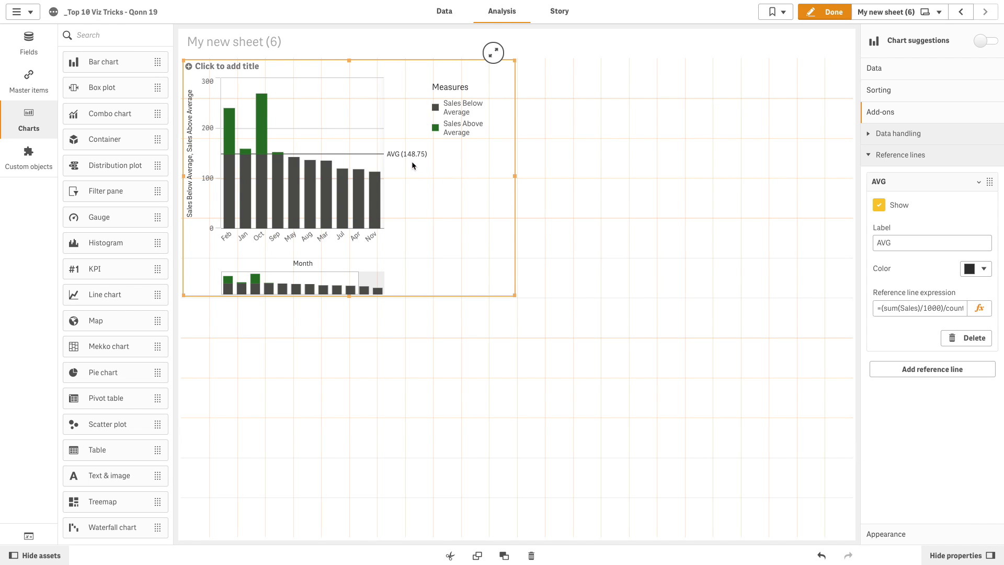
pyautogui.click(947, 370)
# Add a green +20% reference line at 1.2 times the average monthly sales.
pyautogui.click(913, 269)
pyautogui.write('+20%')
pyautogui.click(981, 301)
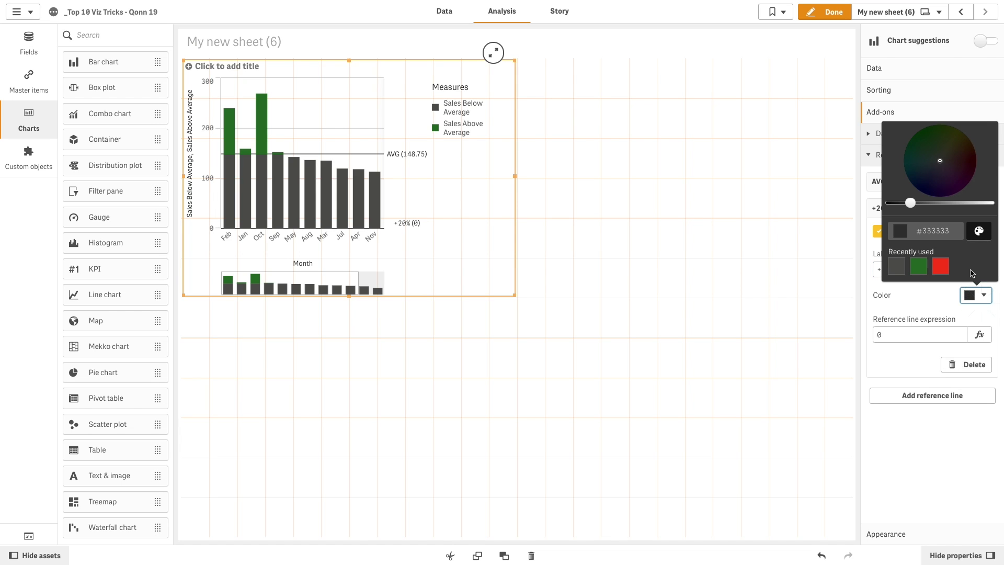
pyautogui.click(979, 230)
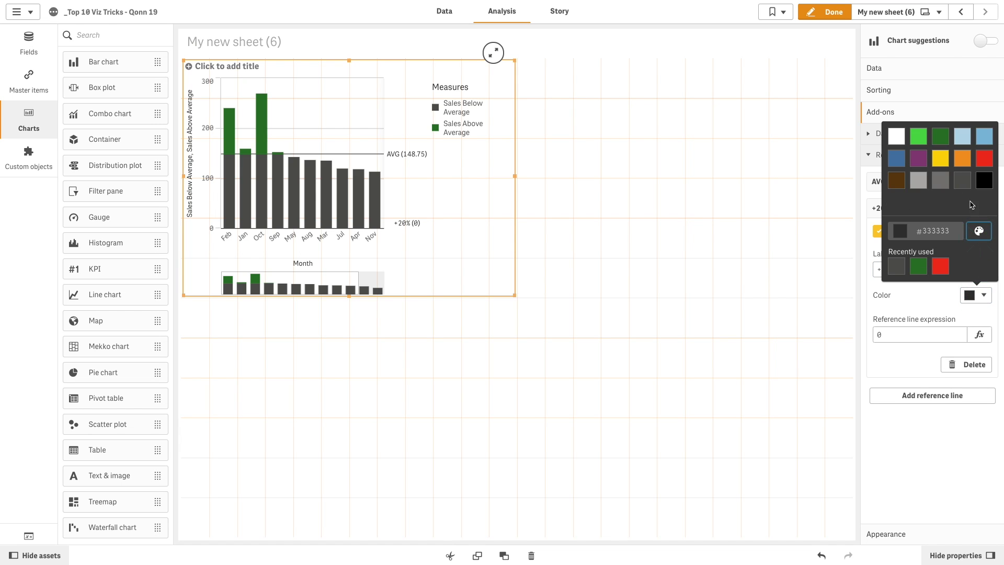
pyautogui.click(919, 145)
pyautogui.click(958, 338)
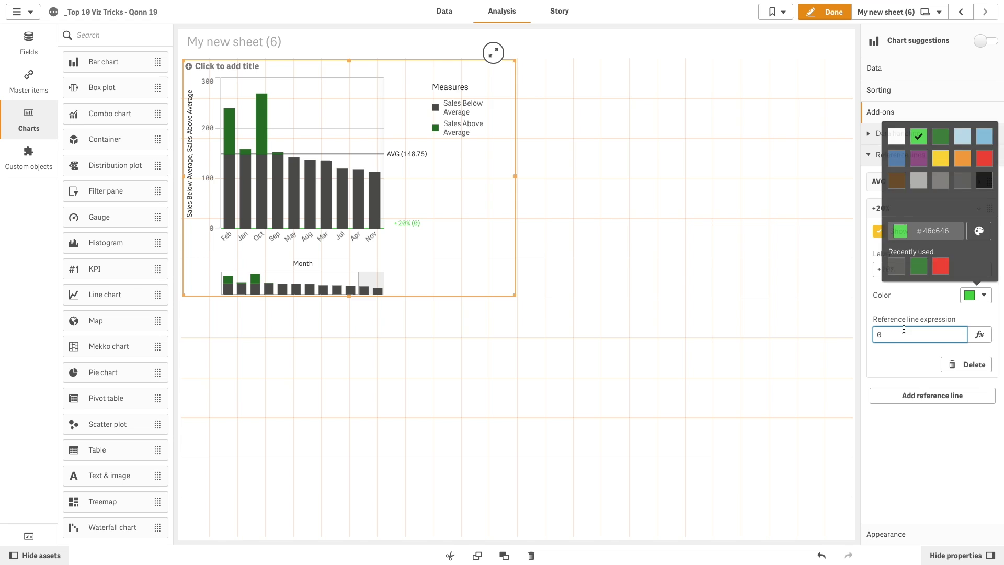
pyautogui.click(973, 339)
pyautogui.write('=(sum(Sales)/1000)/count(distinct Month)*1.2')
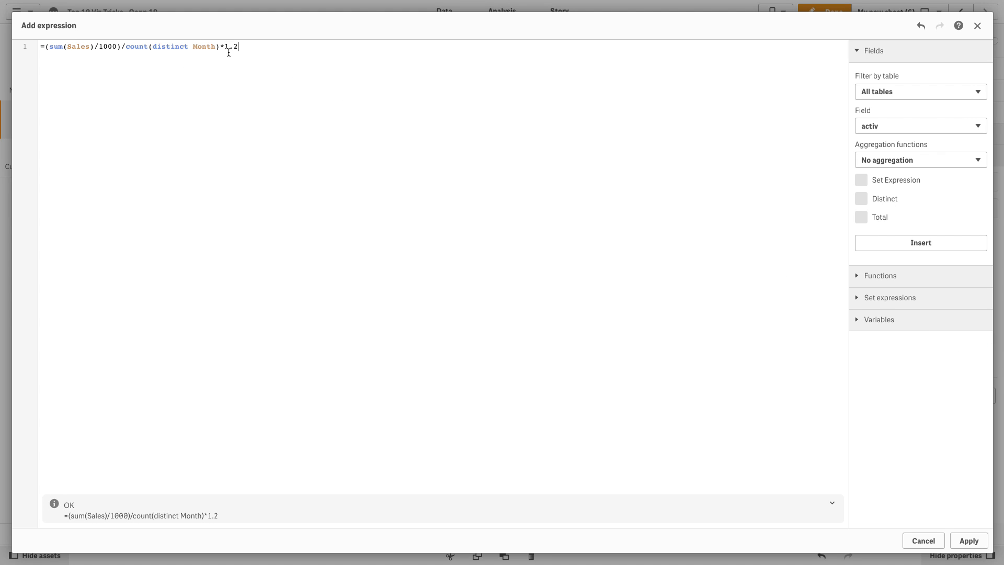
pyautogui.click(968, 540)
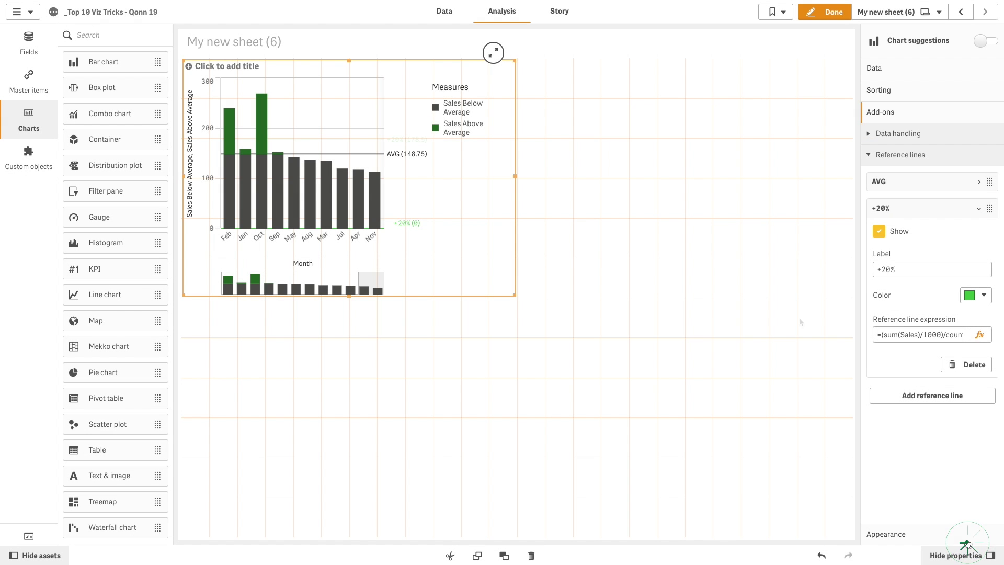
pyautogui.click(892, 214)
pyautogui.click(902, 240)
# Make the -20% reference line red at =(sum(Sales)/1000)/count(distinct Month)*0.8.
pyautogui.click(887, 297)
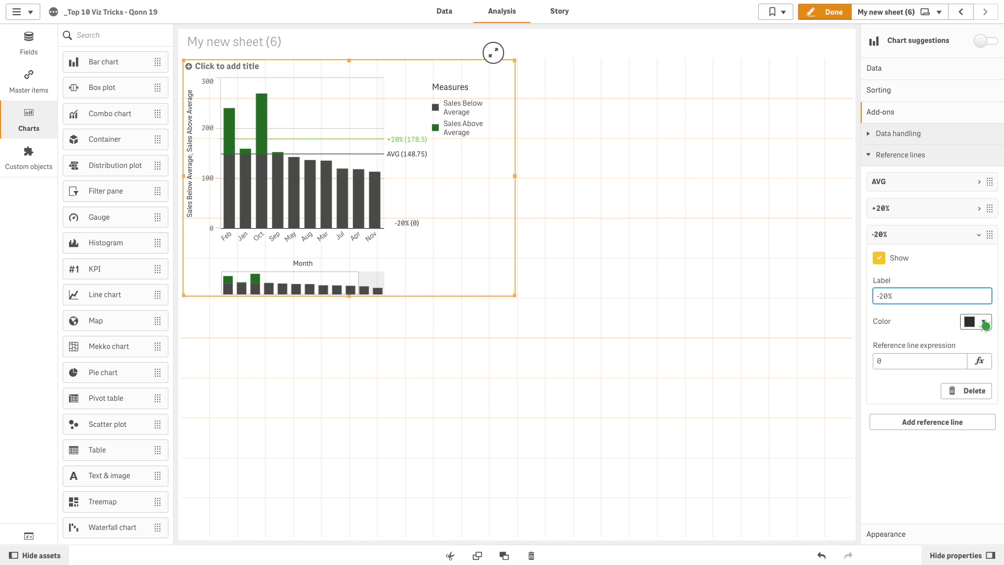
pyautogui.click(976, 321)
pyautogui.click(963, 294)
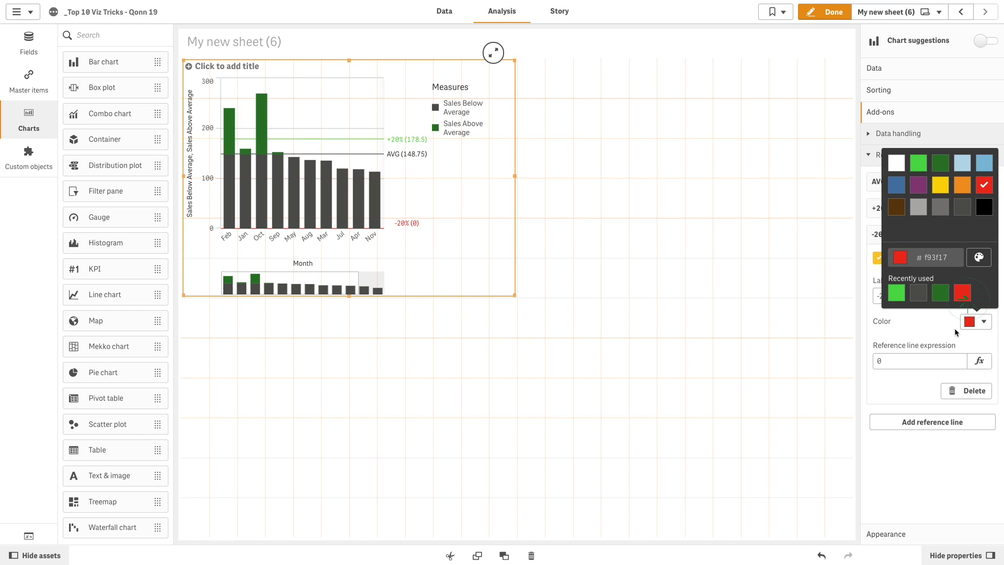
pyautogui.click(938, 356)
pyautogui.click(980, 361)
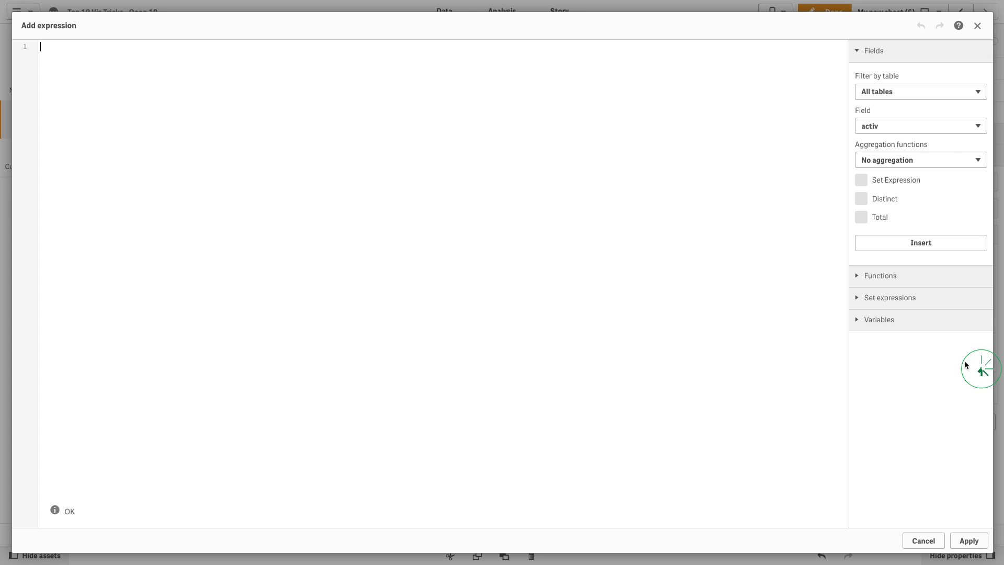
pyautogui.write('=(sum(Sales)/1000)/count(distinct Month)*0.8')
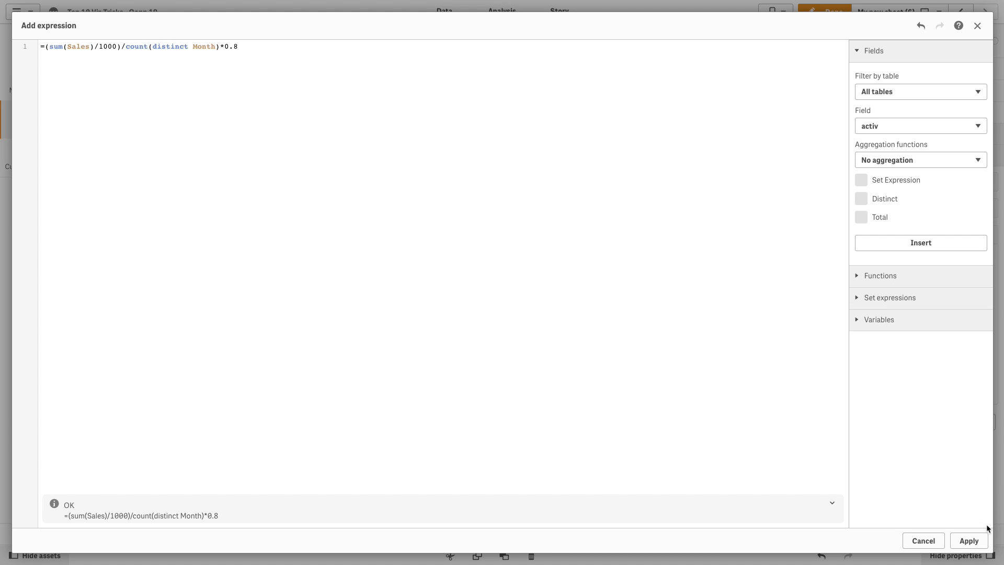
pyautogui.click(974, 541)
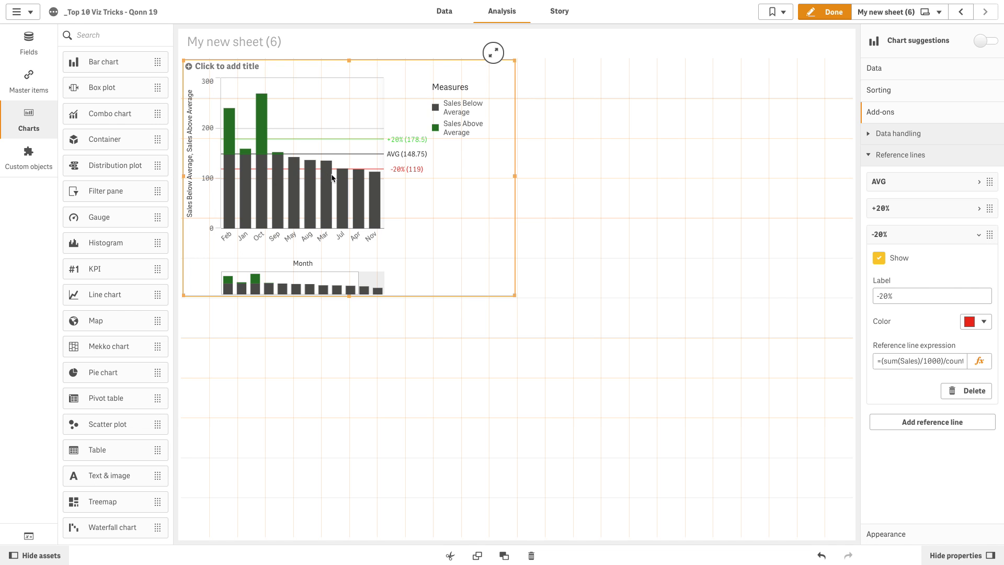
# Hide the chart legend and turn on value labels.
pyautogui.click(896, 536)
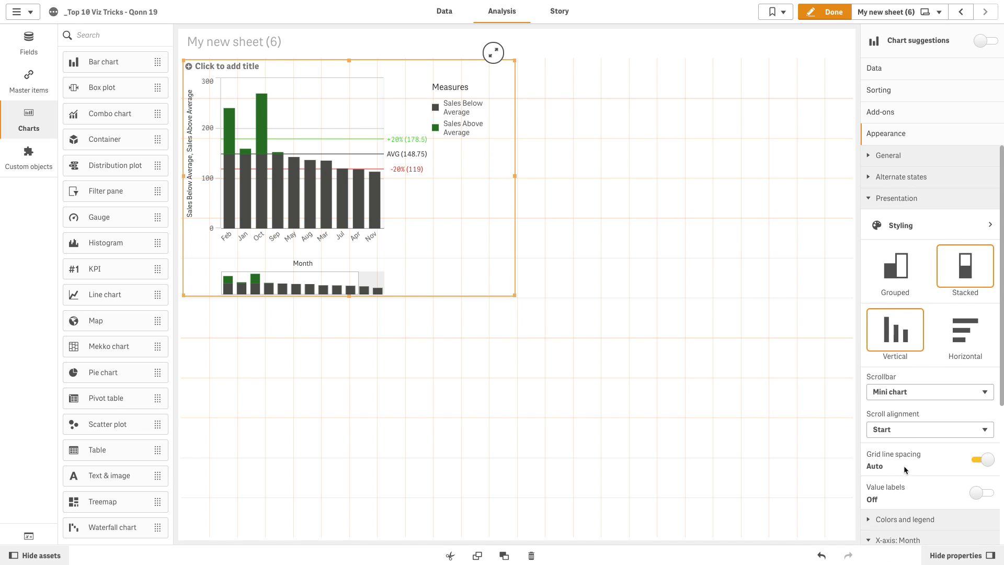
pyautogui.click(934, 492)
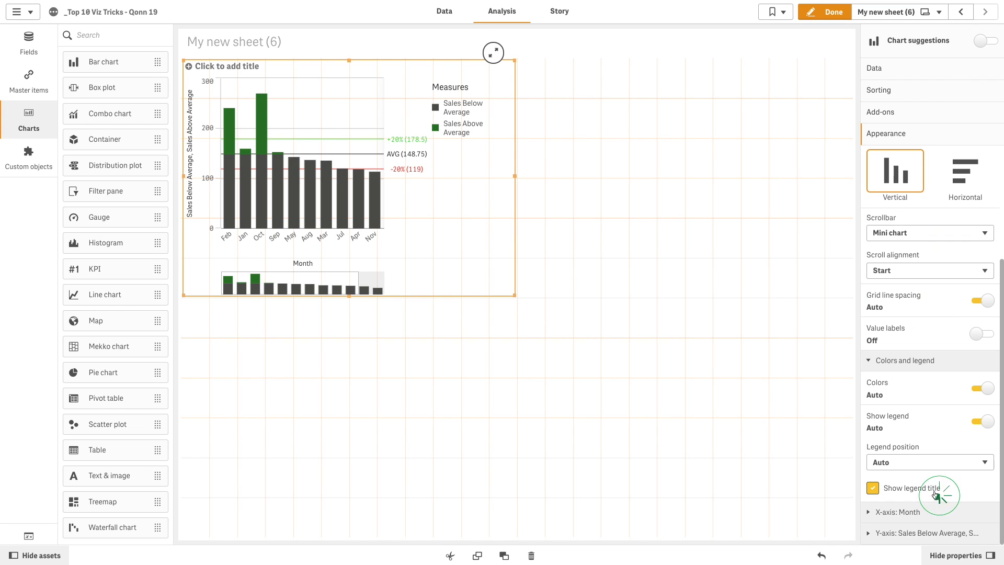
pyautogui.click(981, 422)
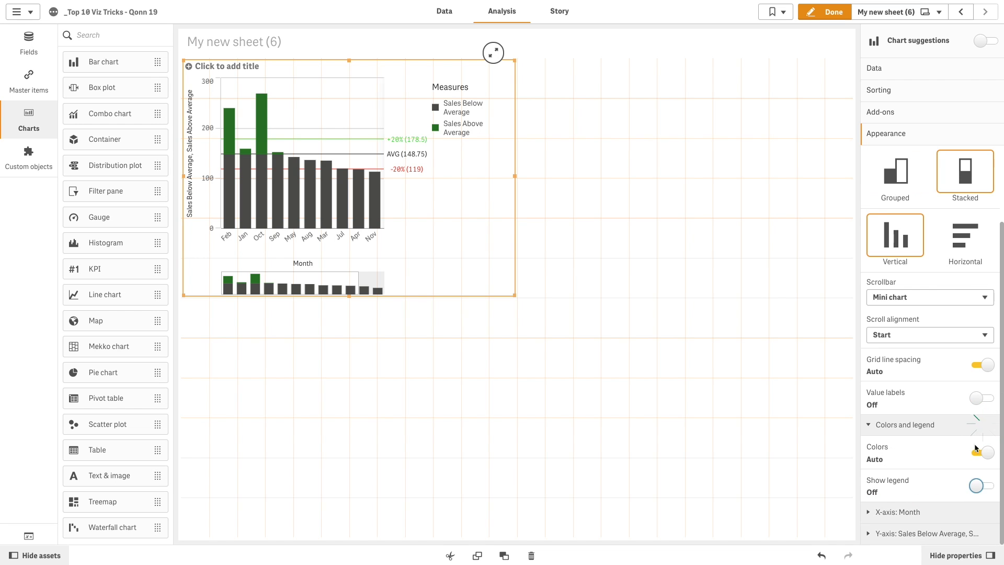
pyautogui.click(981, 398)
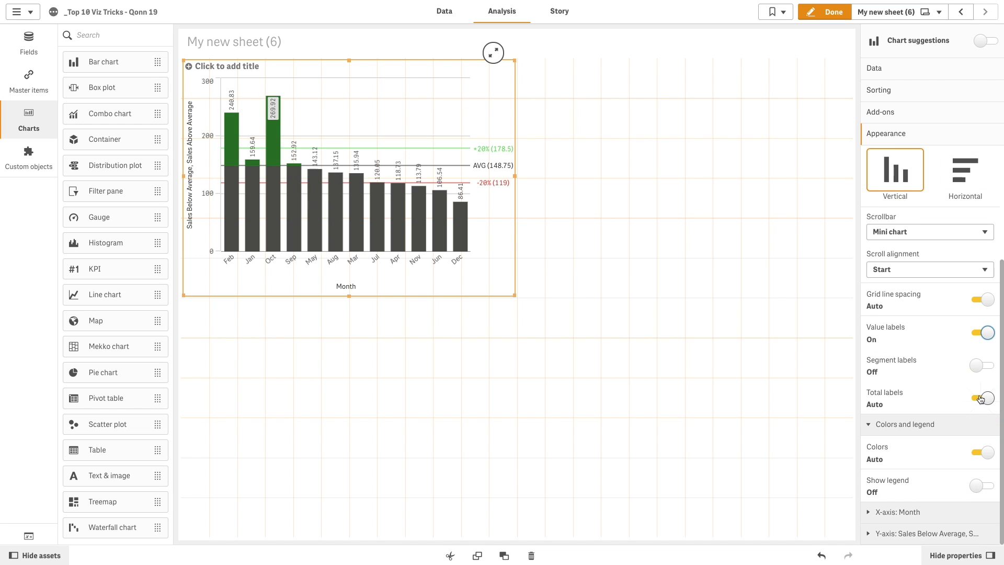
# Title the chart 'Sales per month'.
pyautogui.click(226, 66)
pyautogui.write('Sales per mon')
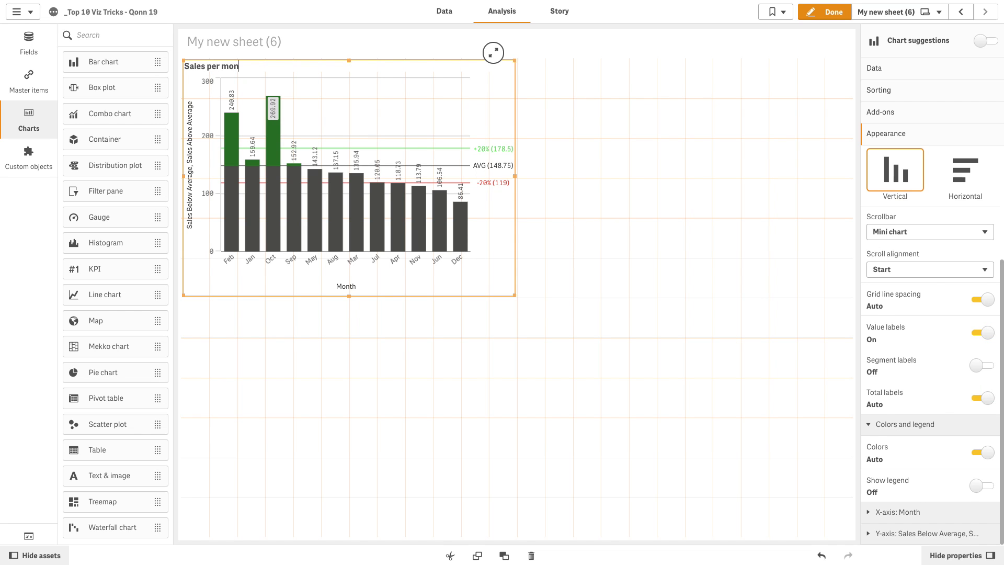
pyautogui.write('th')
pyautogui.press('Return')
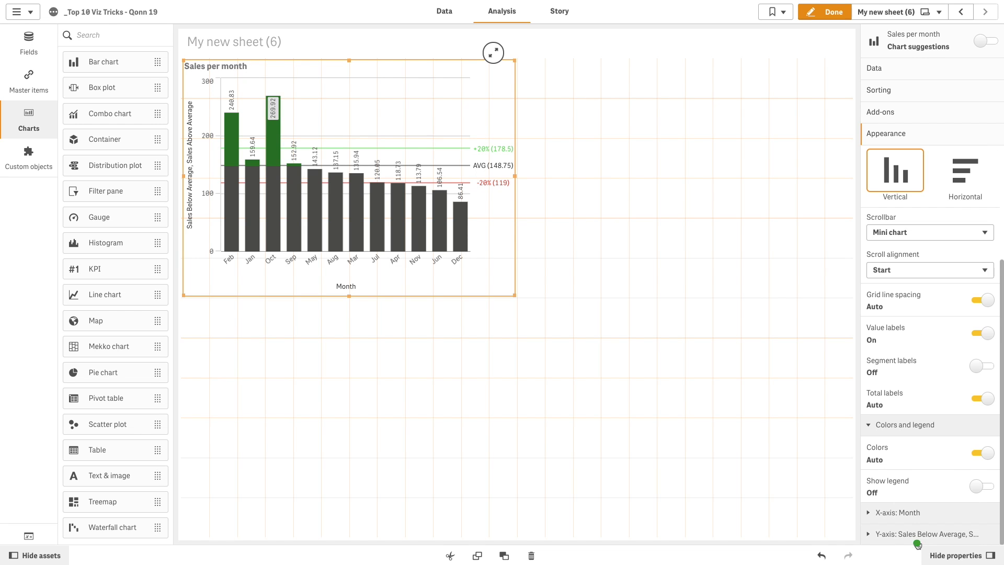
# Set the Y-axis to show labels only, without a title, and exit edit mode.
pyautogui.click(918, 534)
pyautogui.click(922, 423)
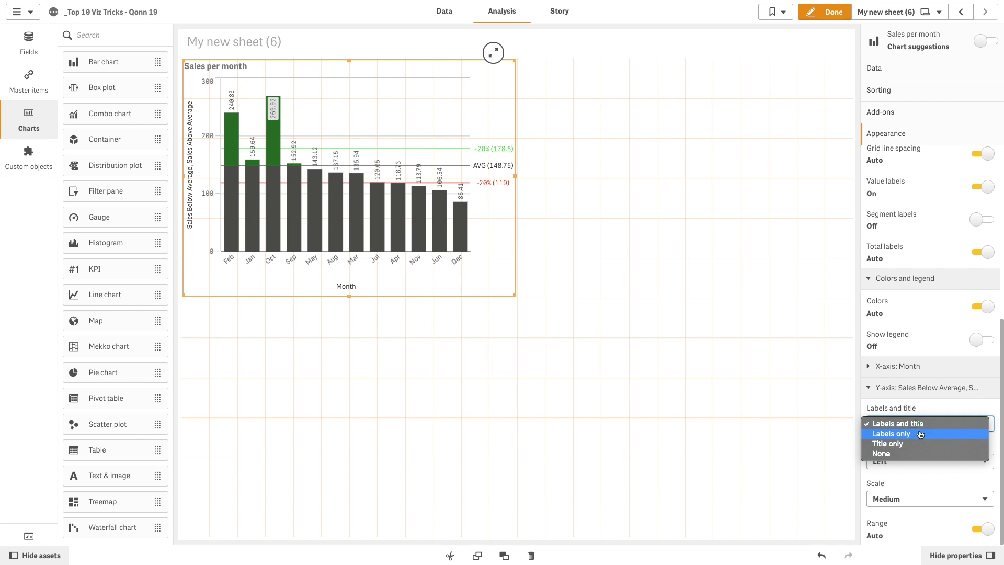
pyautogui.click(919, 434)
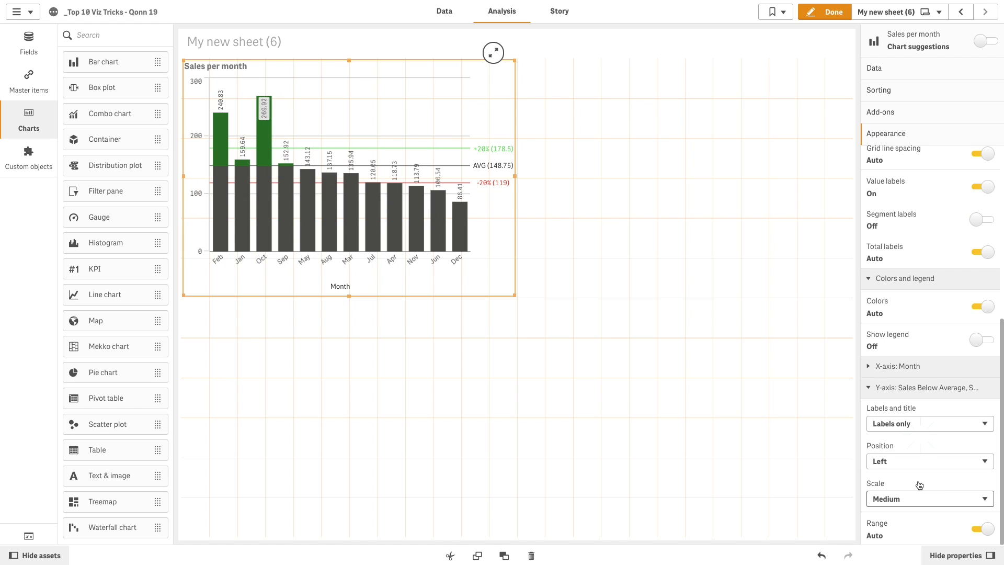
pyautogui.click(829, 13)
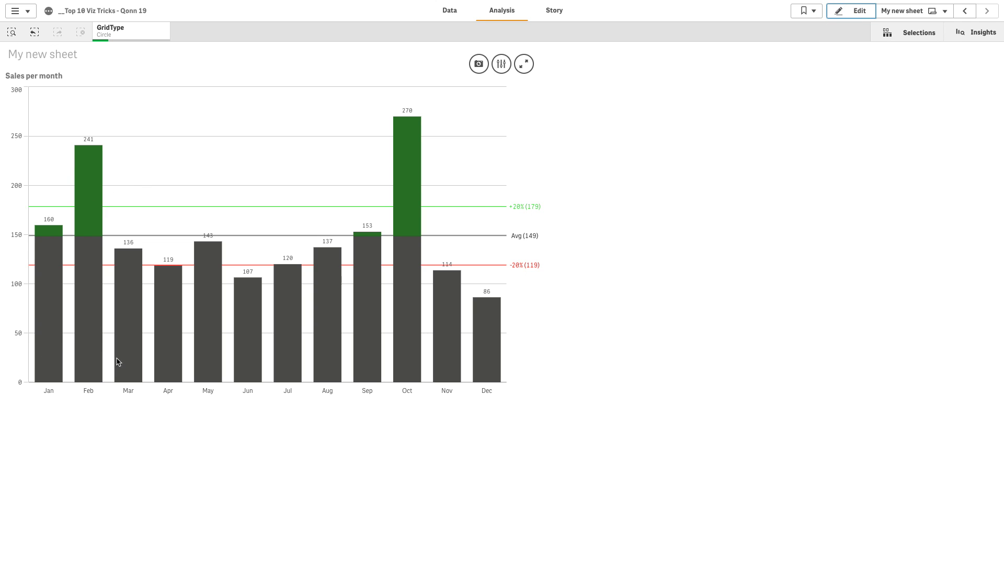
pyautogui.moveTo(418, 137)
pyautogui.moveTo(131, 257)
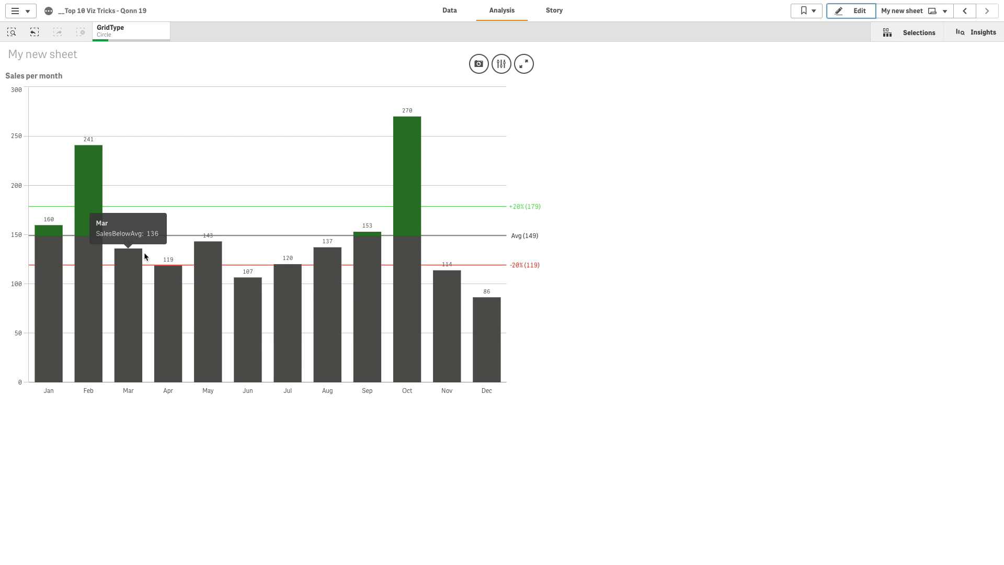